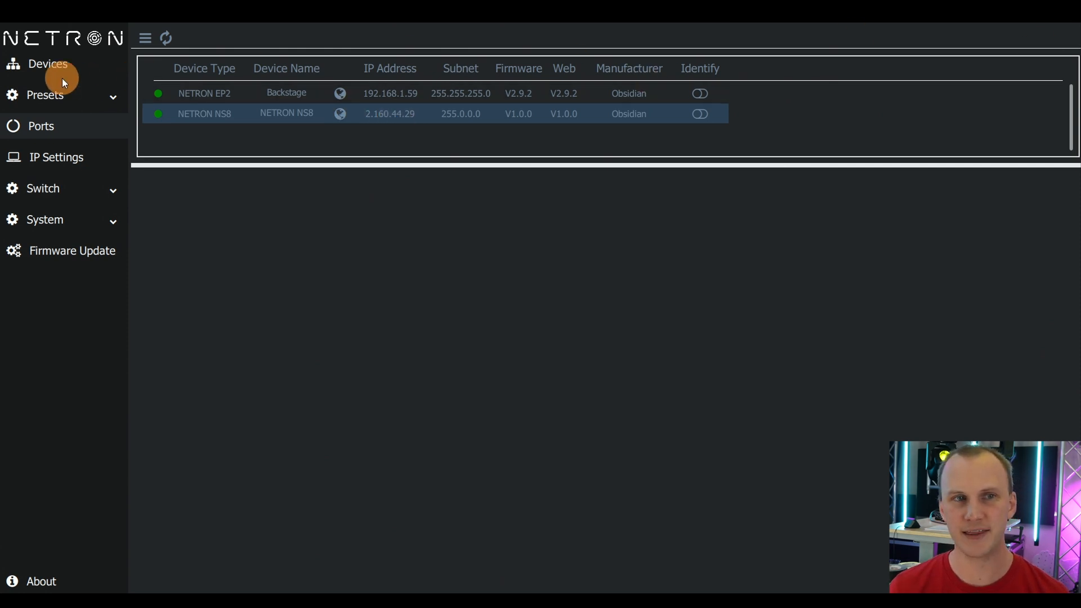
Open the web configuration page of the NETRON NS8 device from the Devices list.
{"action": "left_click", "coordinate": [80, 66]}
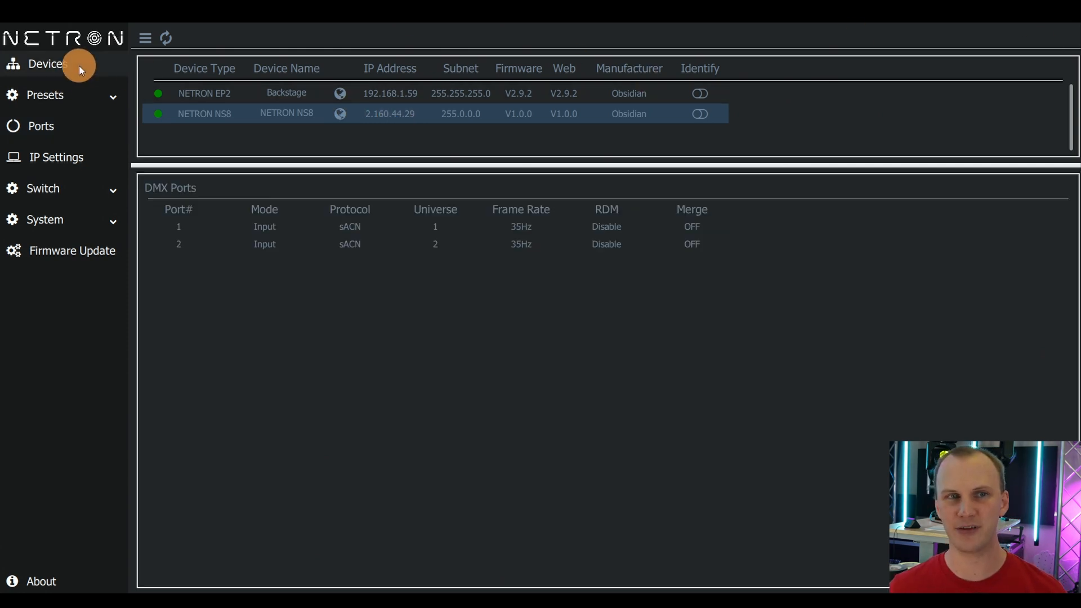
{"action": "left_click", "coordinate": [245, 99]}
{"action": "left_click", "coordinate": [242, 113]}
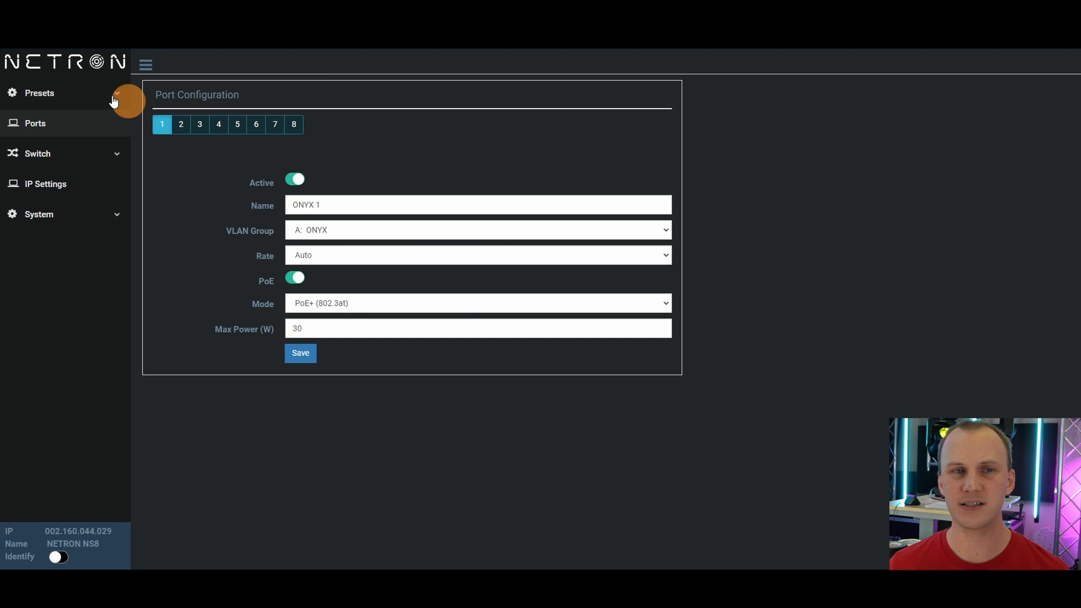
Open the NS8 status page and review the network ports with their VLANs and PoE states.
{"action": "left_click", "coordinate": [76, 65]}
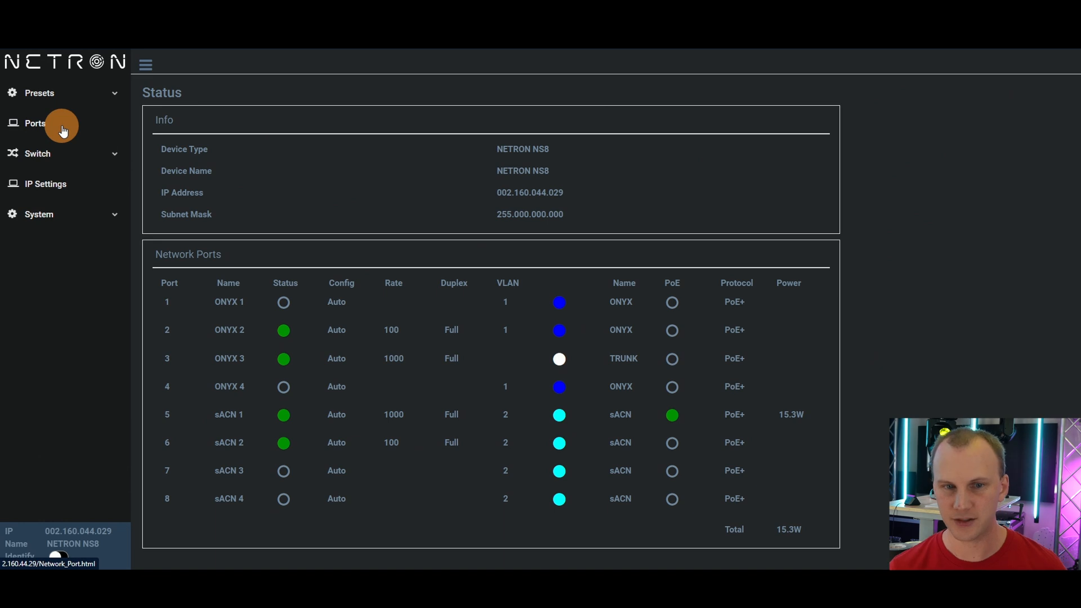
{"action": "left_click", "coordinate": [51, 125]}
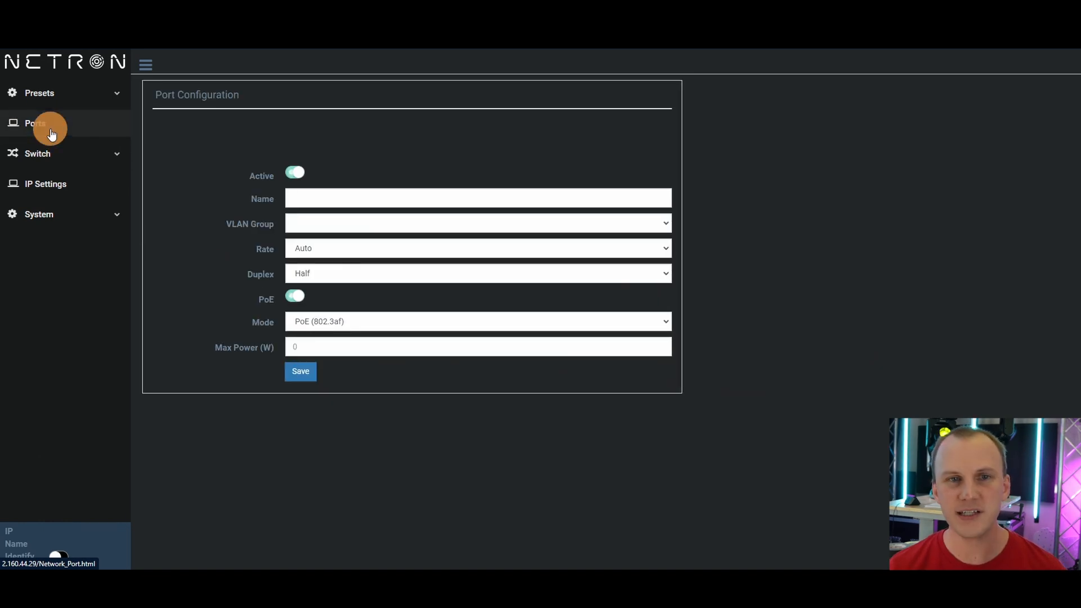
{"action": "left_click", "coordinate": [72, 91]}
{"action": "left_click", "coordinate": [73, 69]}
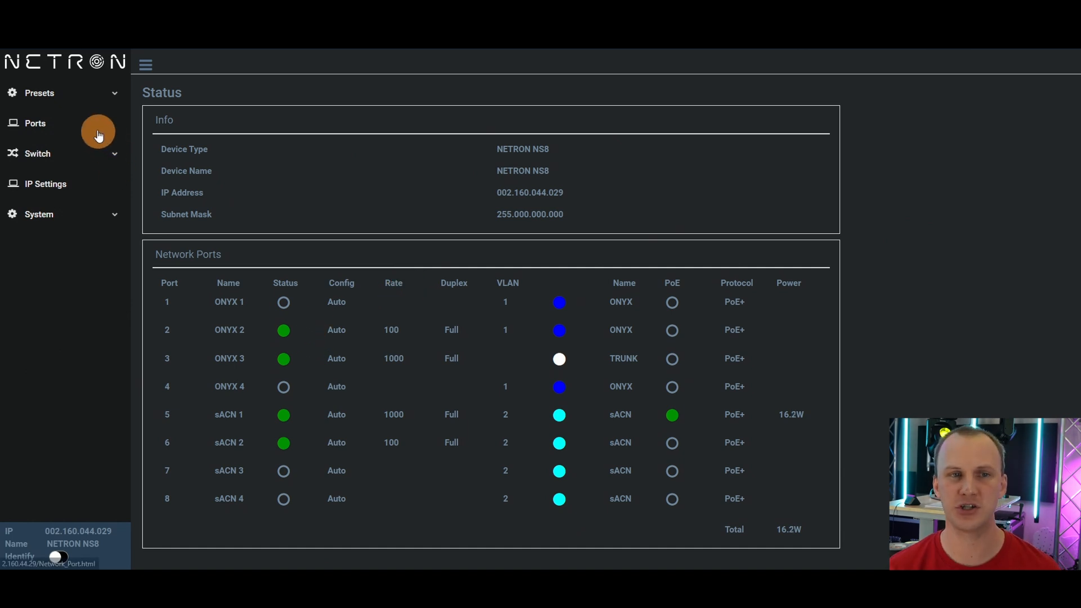
Open the port configuration, set port 3's VLAN Group to A: ONYX, and save.
{"action": "left_click", "coordinate": [107, 162]}
{"action": "left_click", "coordinate": [56, 123]}
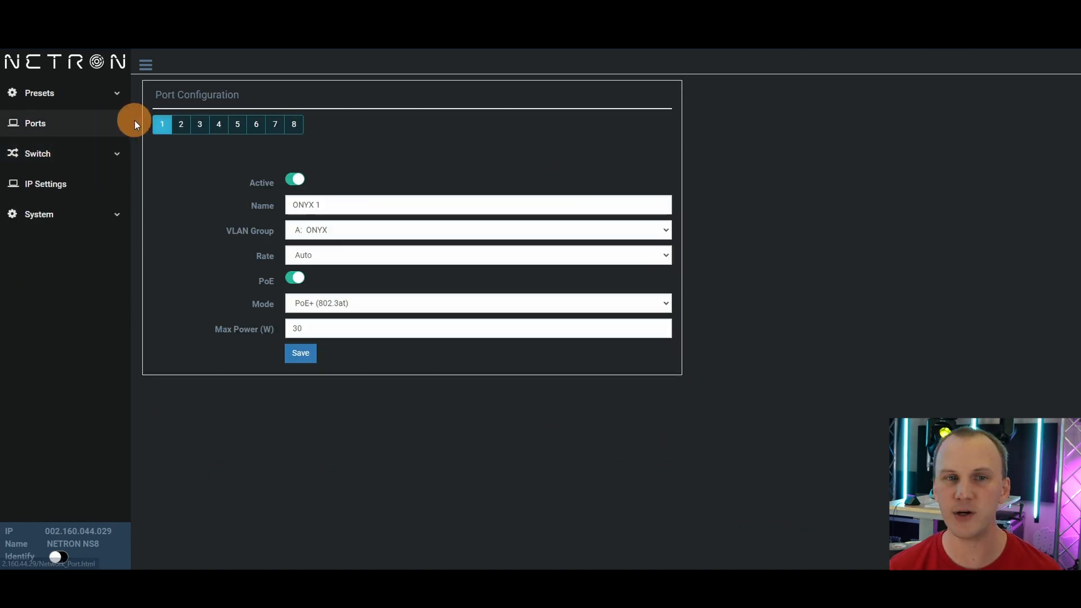
{"action": "left_click", "coordinate": [257, 124]}
{"action": "left_click", "coordinate": [200, 124]}
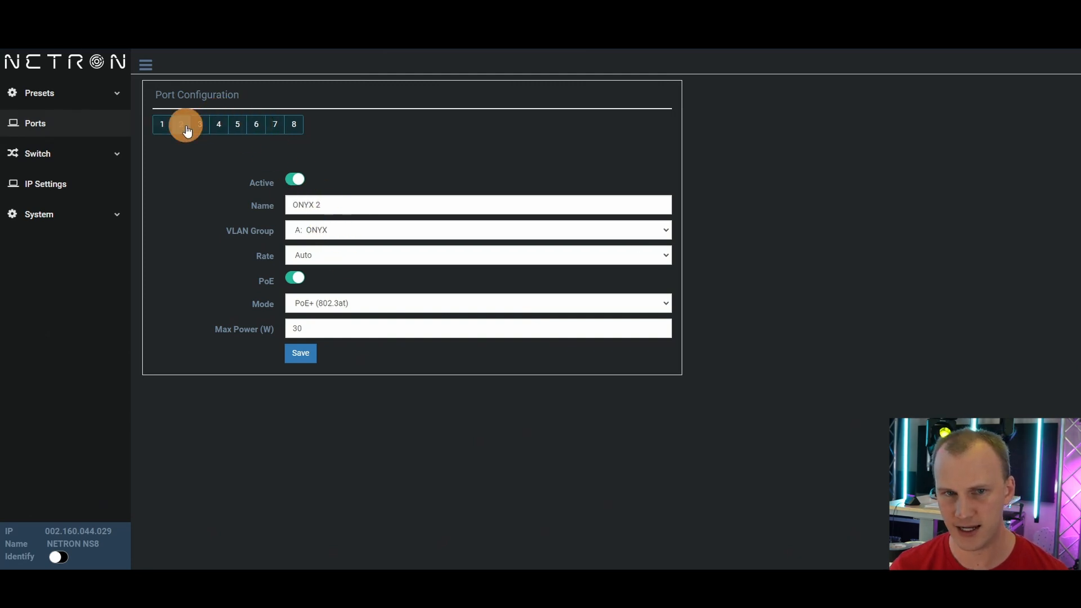
{"action": "left_click", "coordinate": [313, 231]}
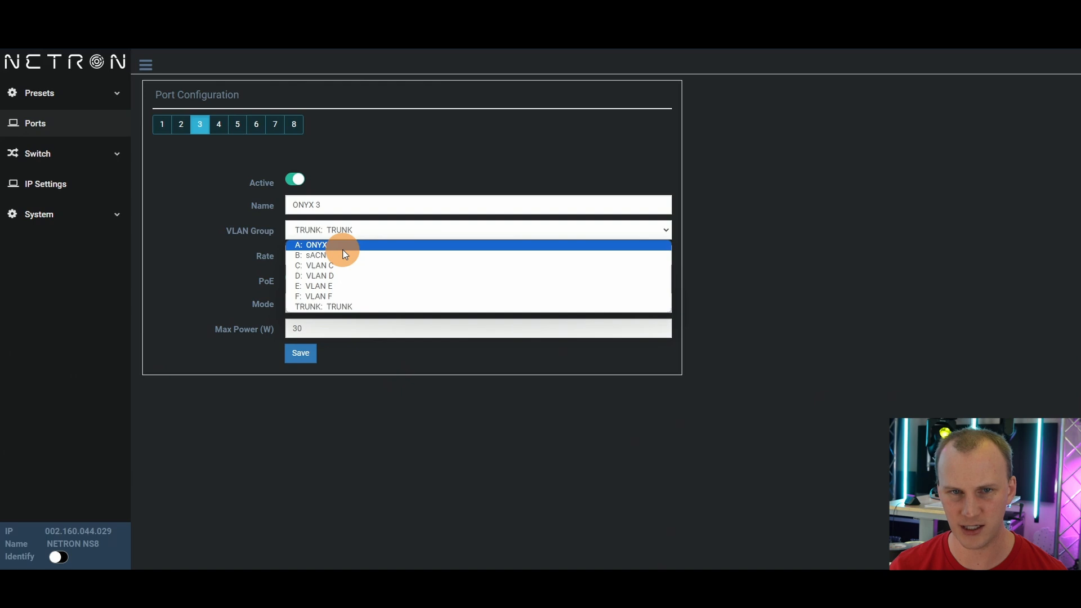
{"action": "left_click", "coordinate": [343, 247]}
{"action": "left_click", "coordinate": [298, 352]}
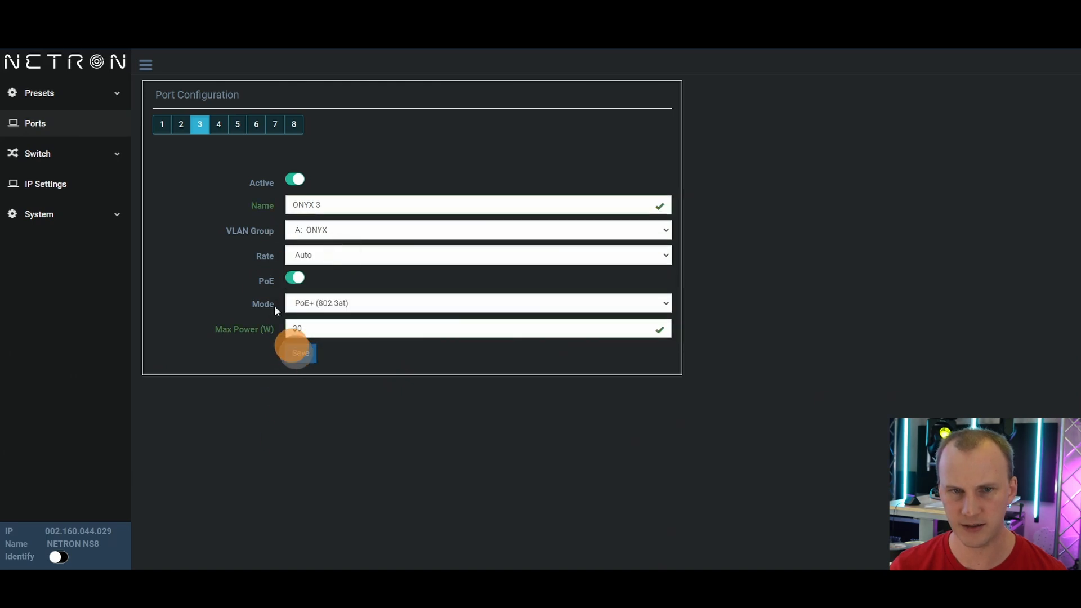
Set port 6's VLAN Group to TRUNK: TRUNK and save the port configuration.
{"action": "left_click", "coordinate": [259, 132]}
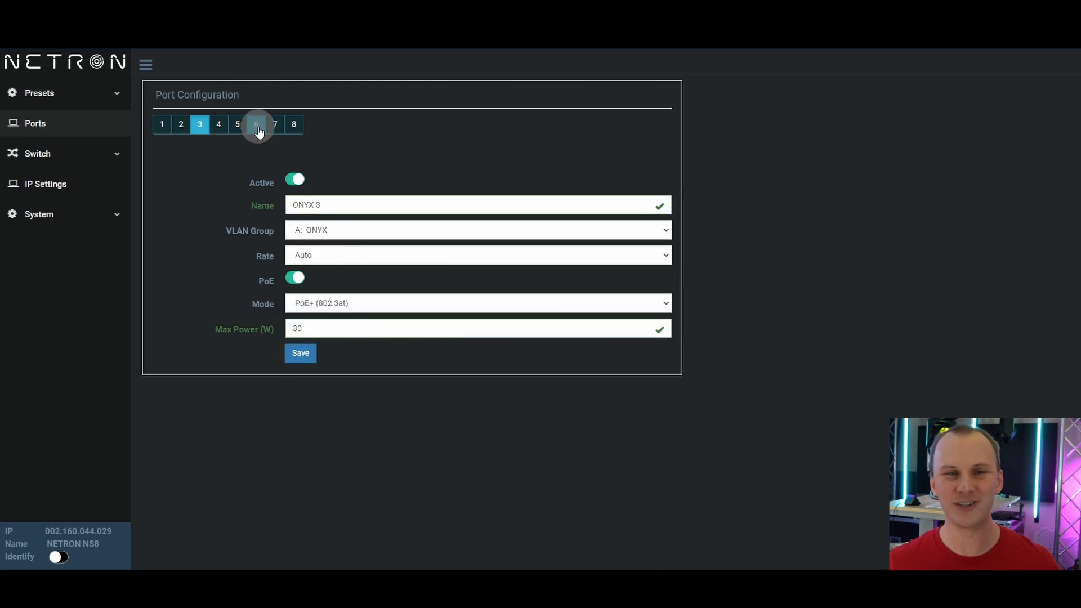
{"action": "left_click", "coordinate": [378, 235]}
{"action": "left_click", "coordinate": [380, 307]}
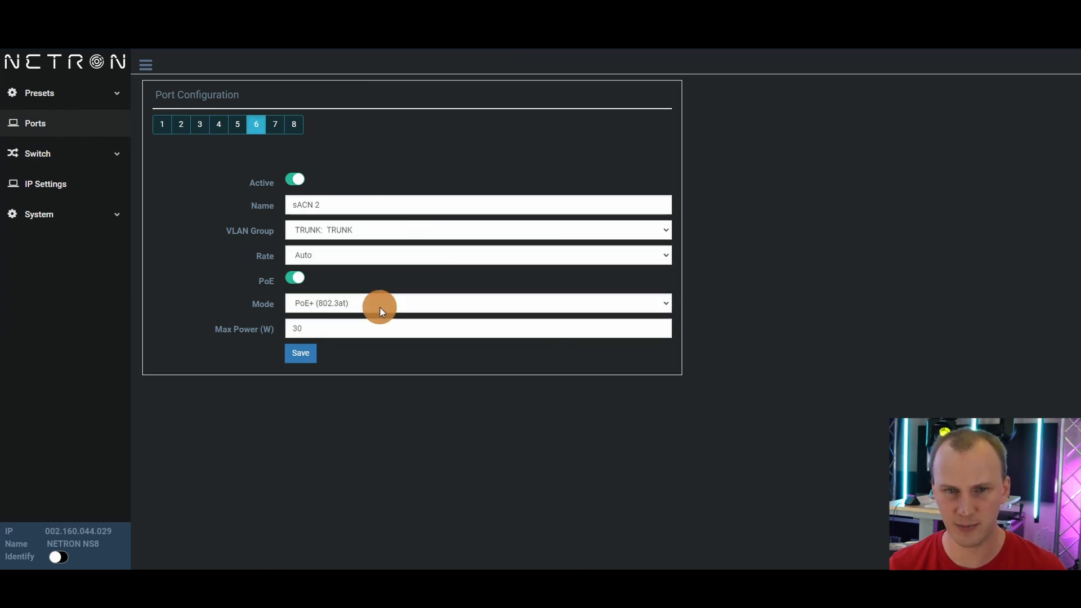
{"action": "left_click", "coordinate": [311, 353]}
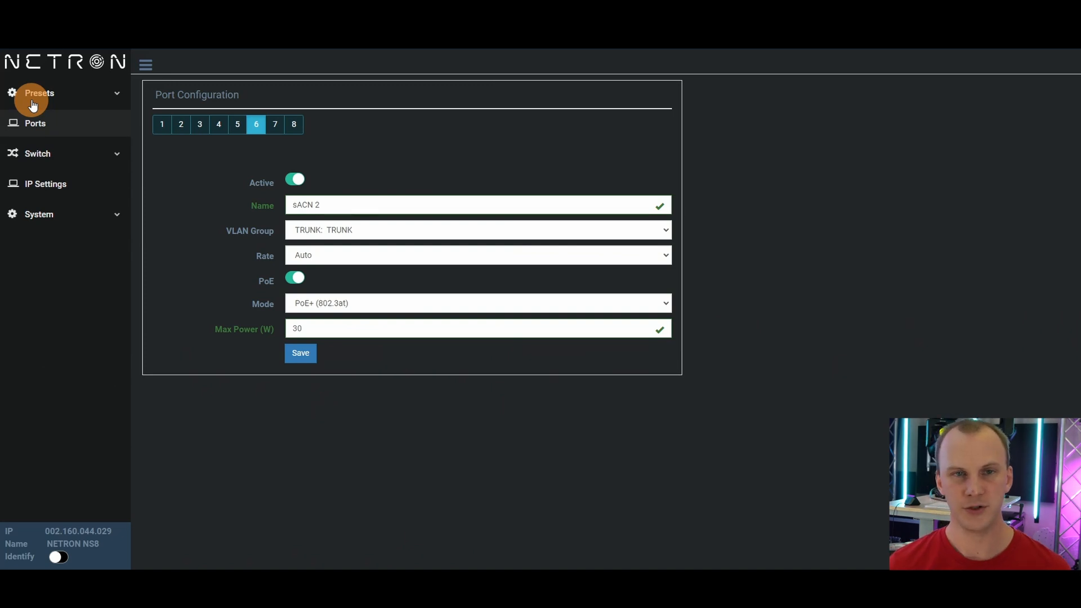
Step through port tabs 1 to 8 to review each port's name and VLAN group, and expand the Switch menu.
{"action": "left_click", "coordinate": [161, 132]}
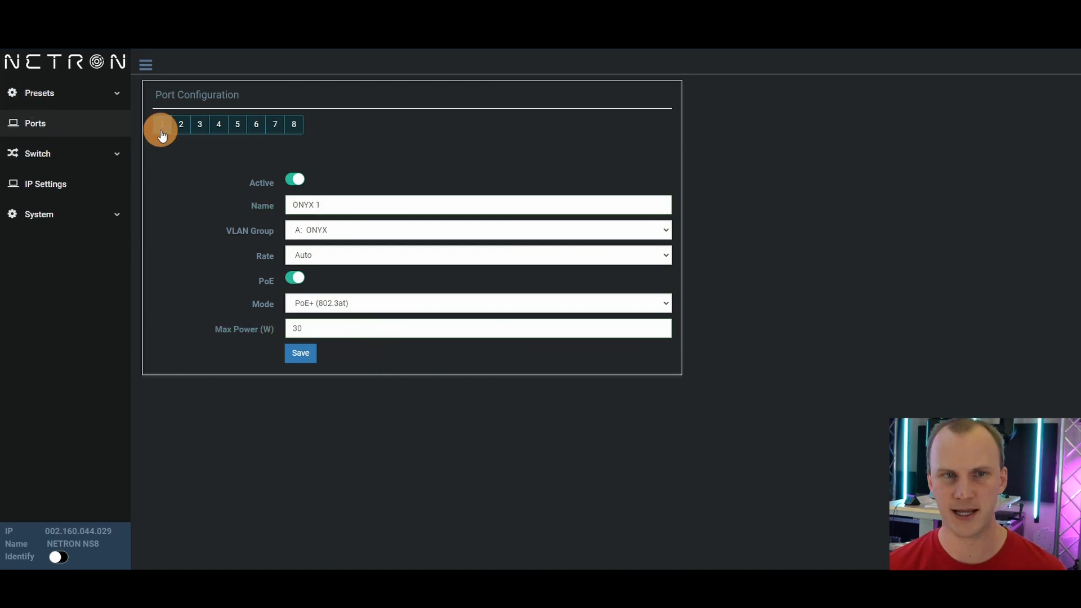
{"action": "left_click", "coordinate": [201, 126]}
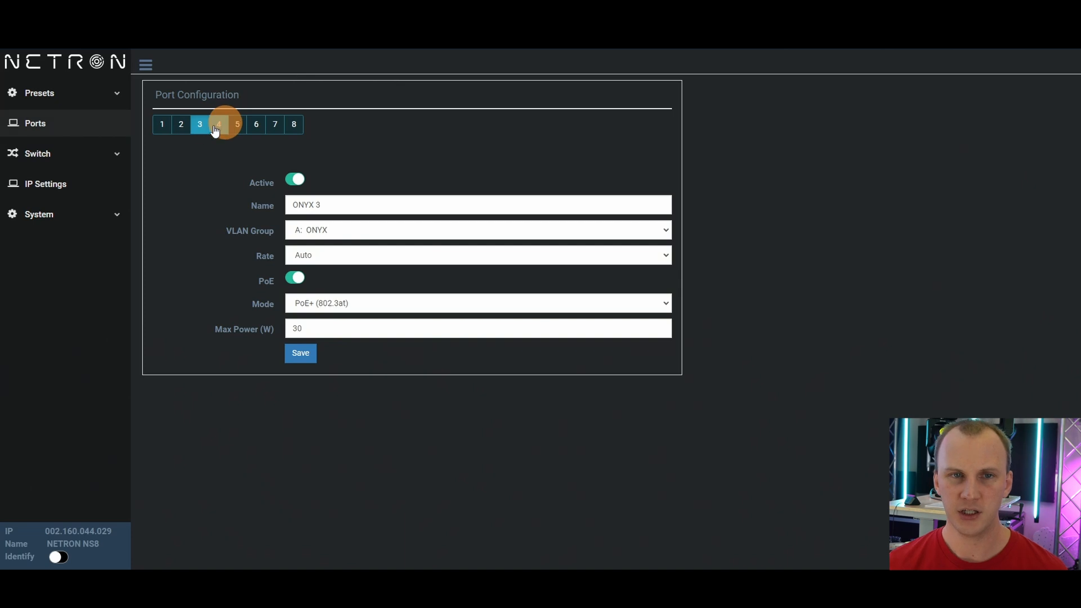
{"action": "left_click", "coordinate": [162, 124]}
{"action": "left_click", "coordinate": [187, 126]}
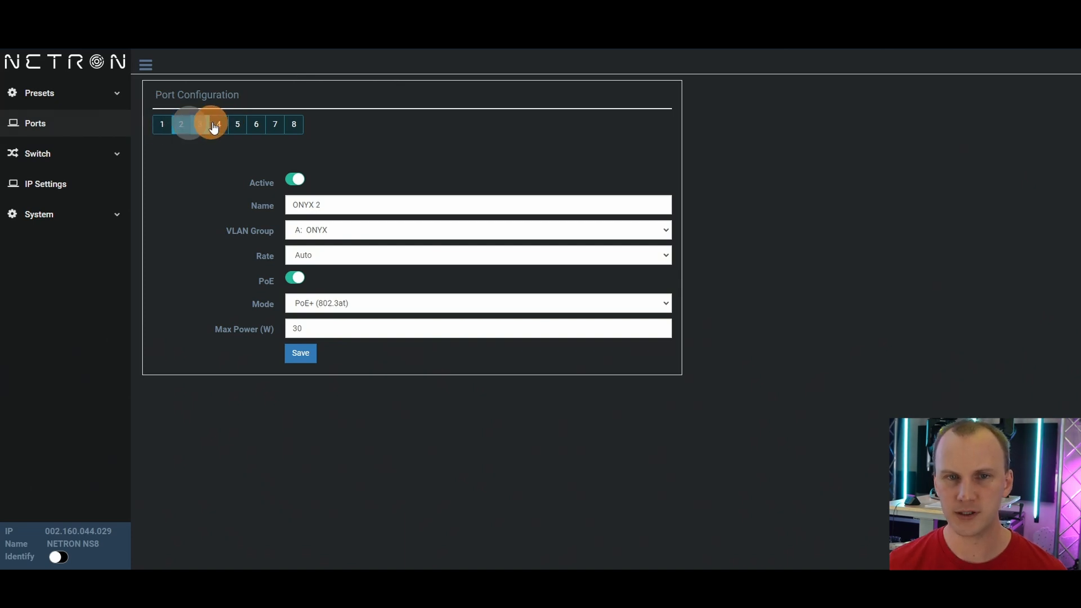
{"action": "left_click", "coordinate": [204, 125]}
{"action": "left_click", "coordinate": [224, 126]}
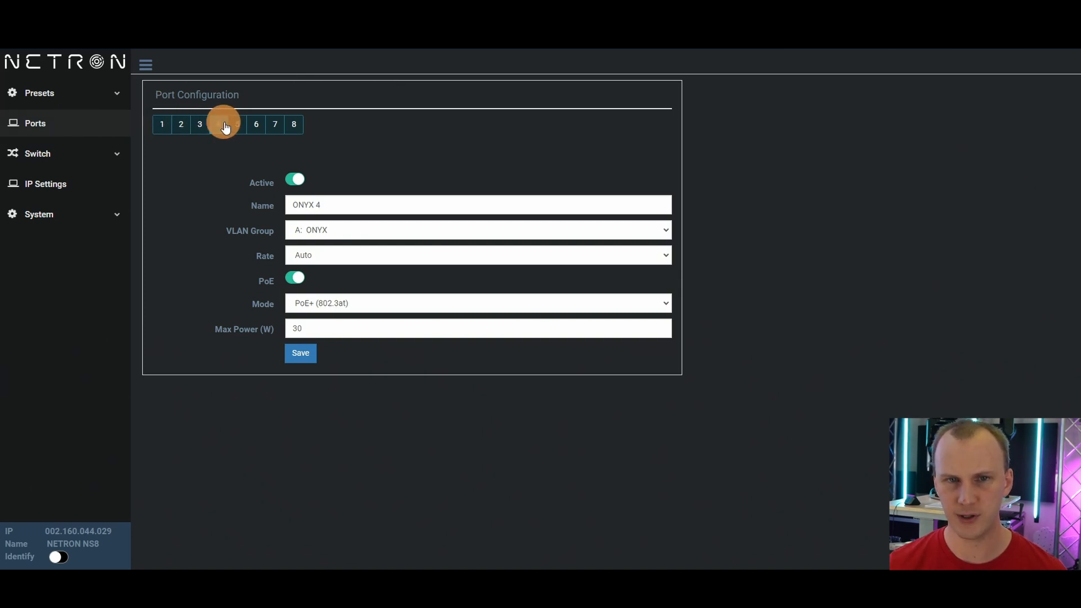
{"action": "left_click", "coordinate": [237, 125]}
{"action": "left_click", "coordinate": [256, 127]}
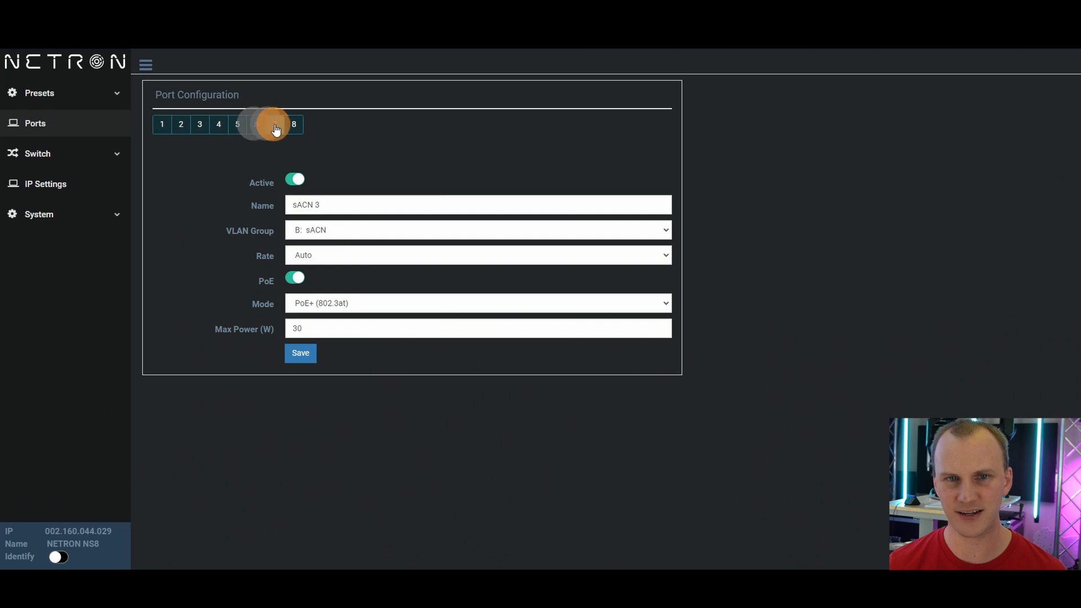
{"action": "left_click", "coordinate": [275, 125]}
{"action": "left_click", "coordinate": [294, 125]}
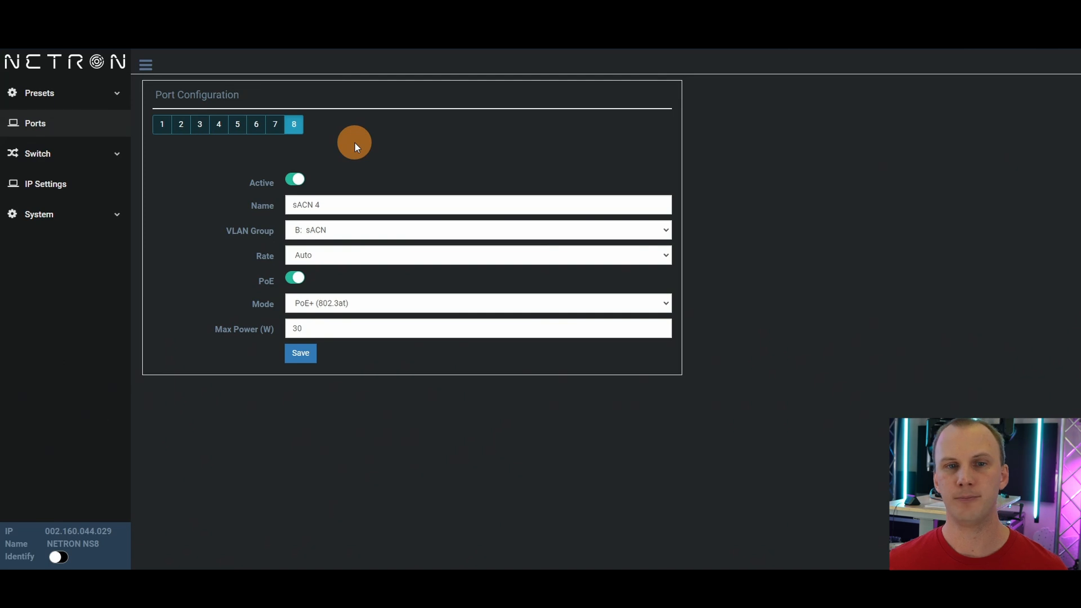
{"action": "left_click", "coordinate": [163, 134]}
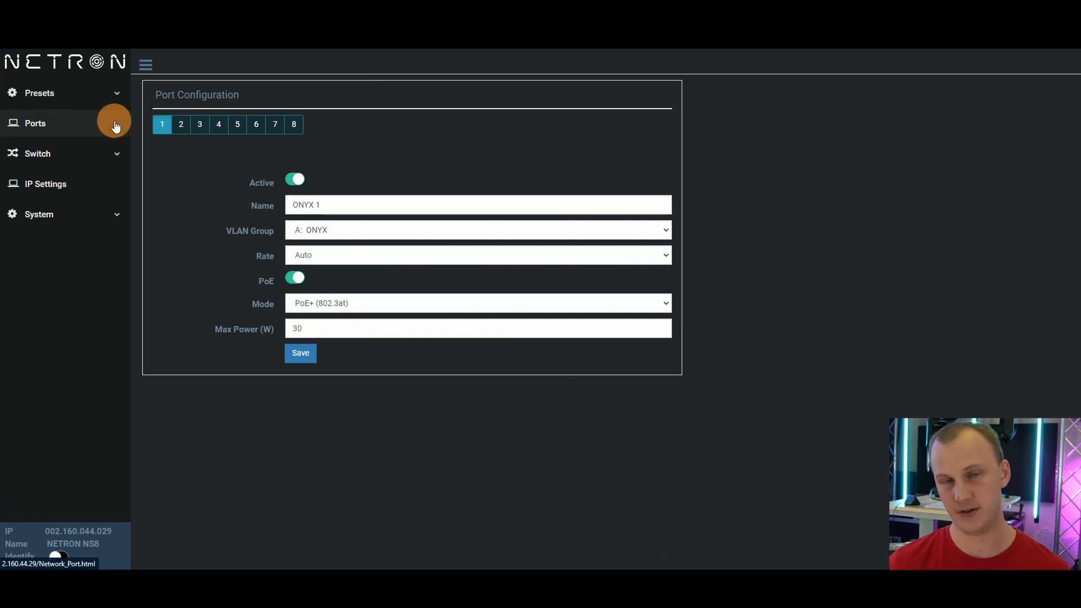
{"action": "left_click", "coordinate": [117, 153]}
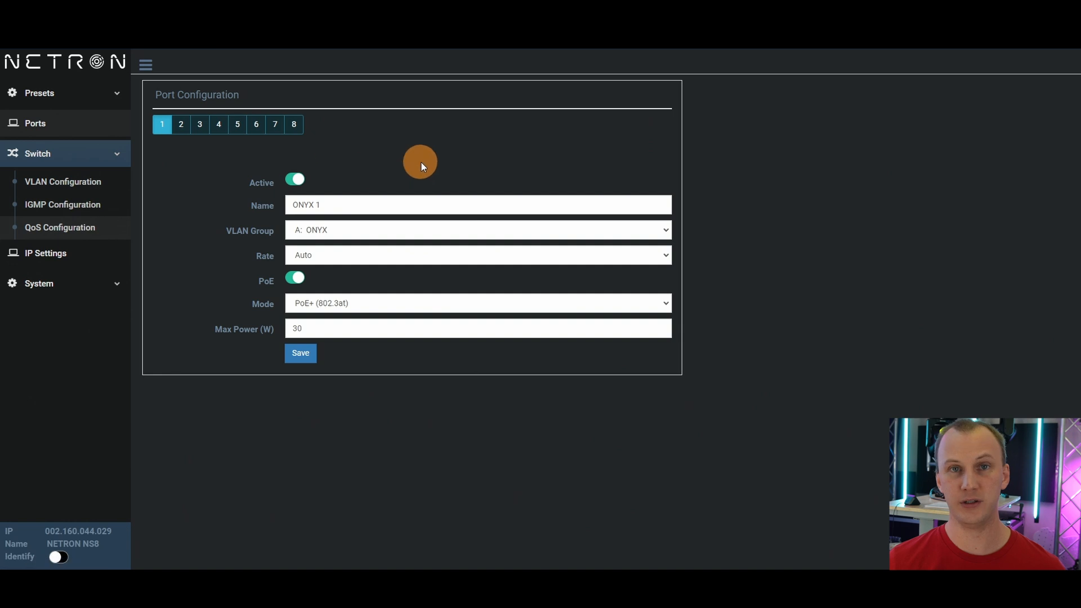
{"action": "left_click", "coordinate": [255, 128]}
{"action": "left_click", "coordinate": [242, 131]}
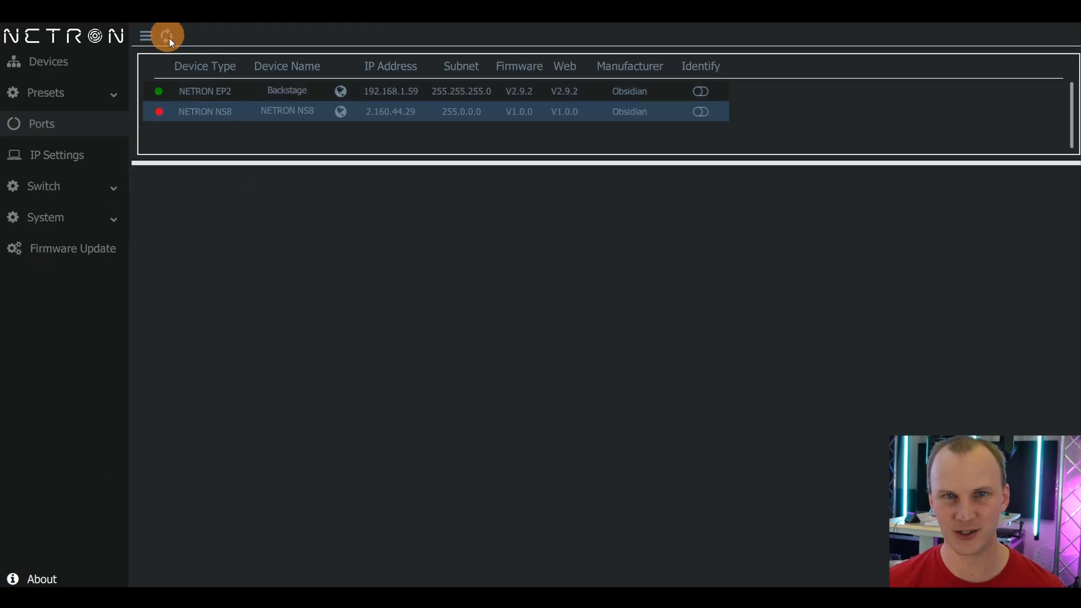
Refresh the NETRON device discovery list.
{"action": "left_click", "coordinate": [167, 36]}
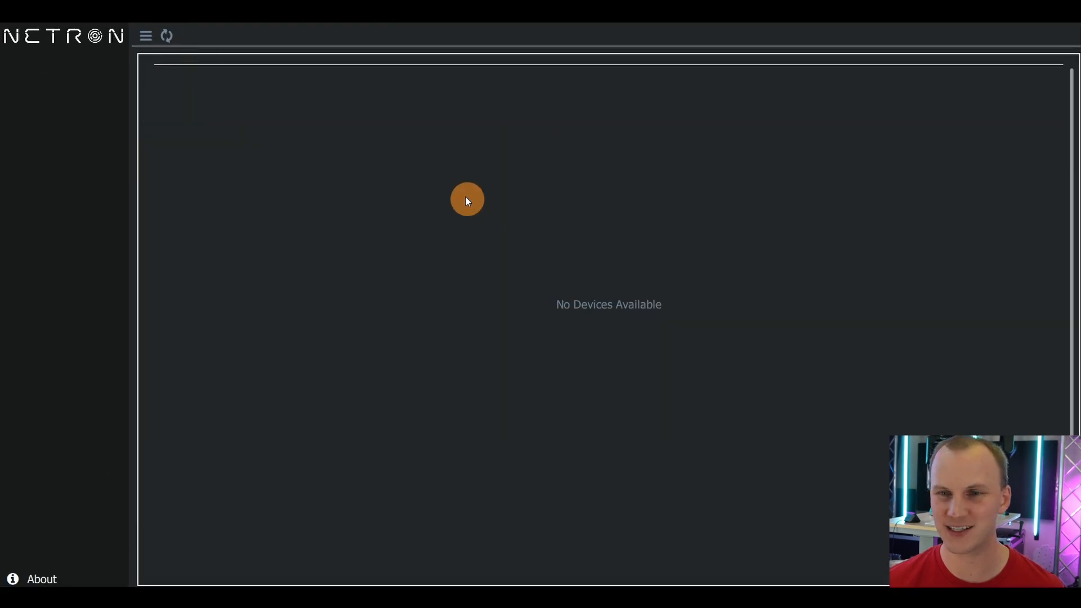